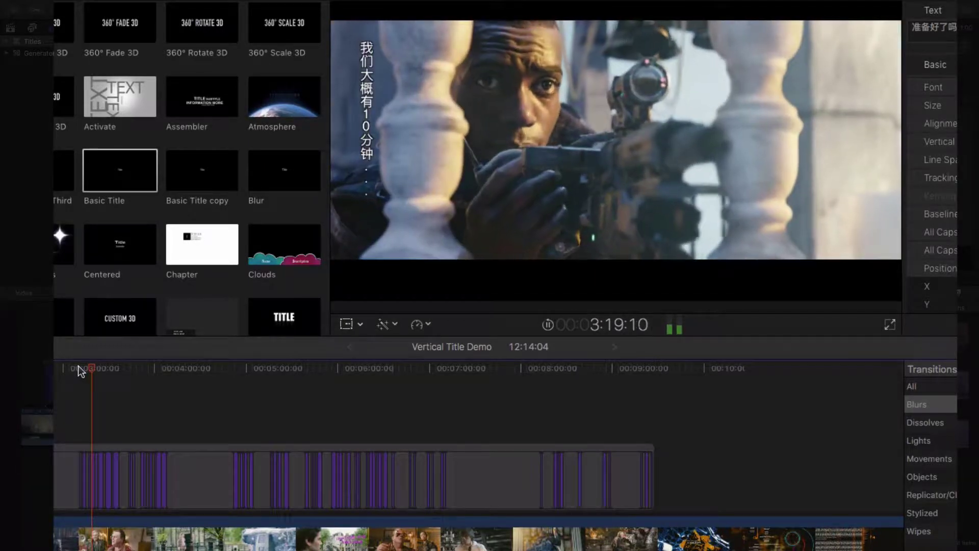
Stop playback of the project.
key("space")
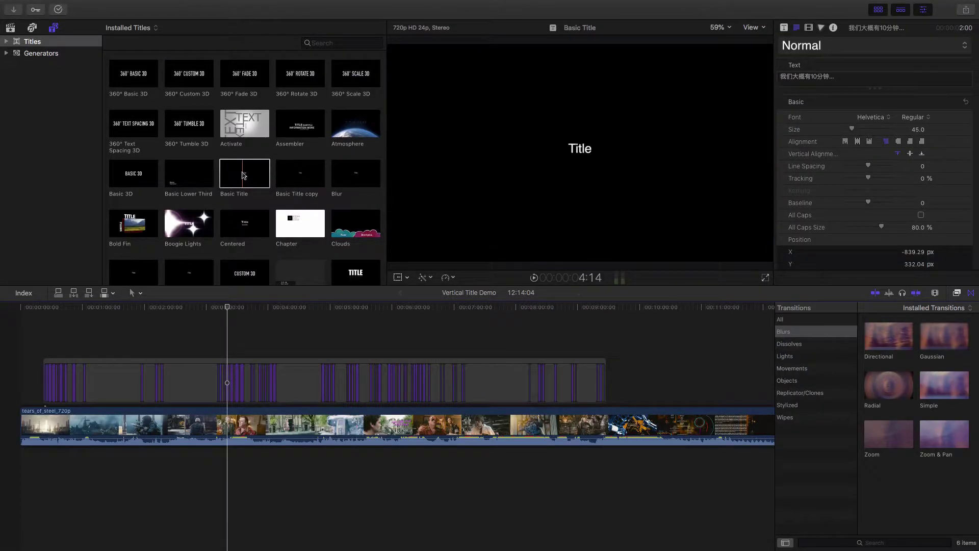
Open a copy of the Basic Title template in Motion as 'Basic Title copy 1'.
left_click(244, 176)
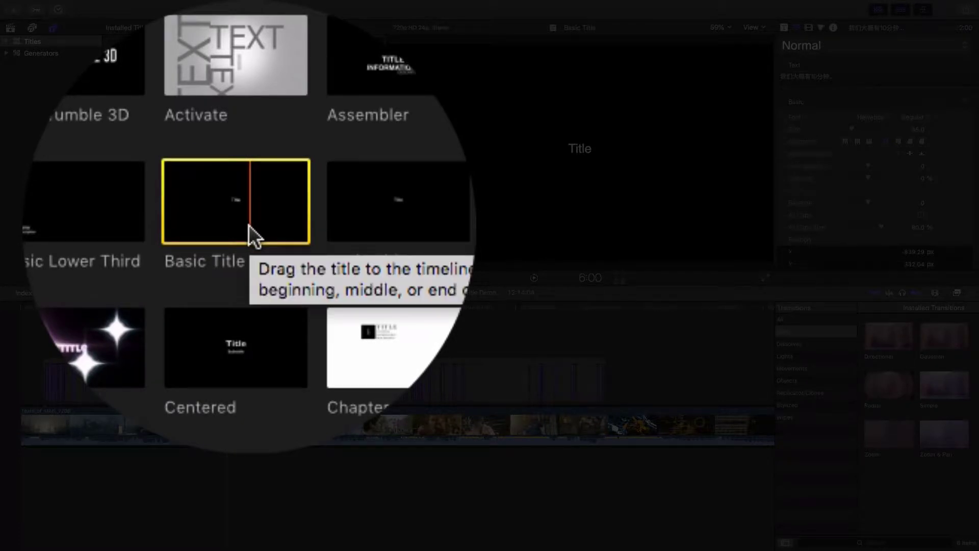
right_click(249, 225)
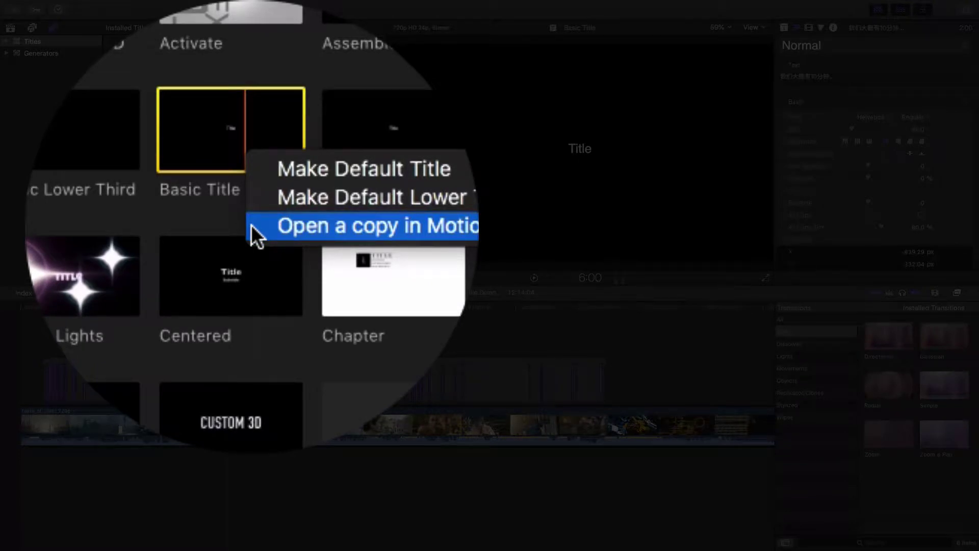
left_click(251, 225)
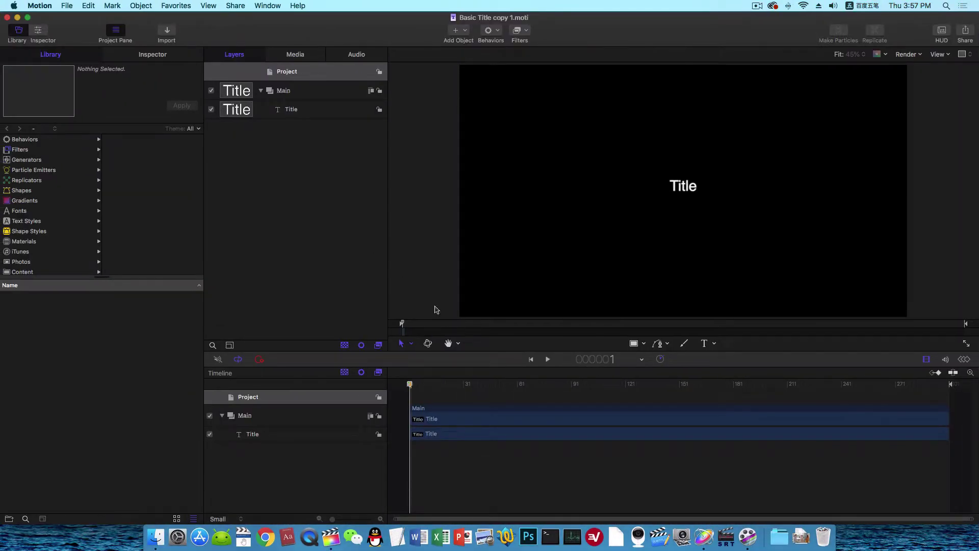
Jump to frame 20 and select the Title text layer.
left_click(444, 382)
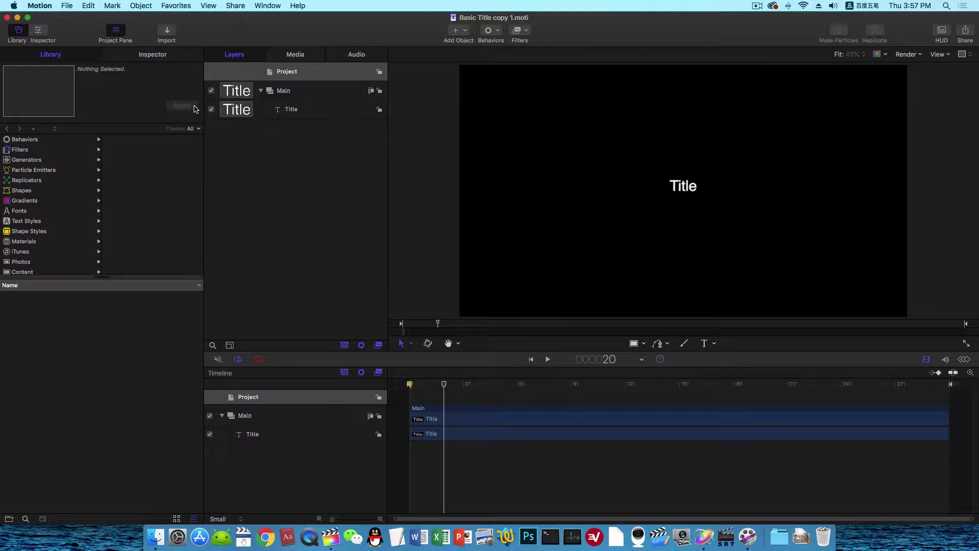
left_click(292, 111)
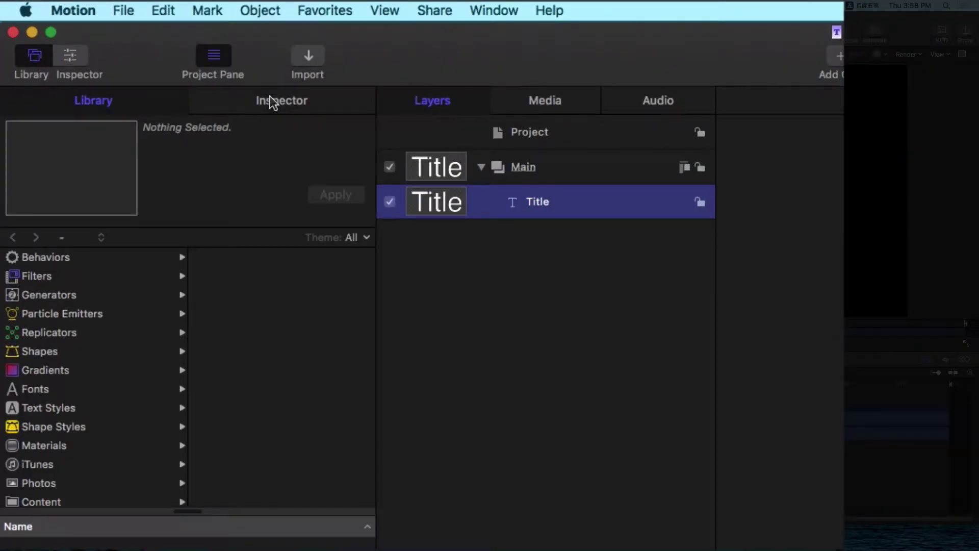
Set the Title layer's text layout Direction to Vertical.
left_click(273, 102)
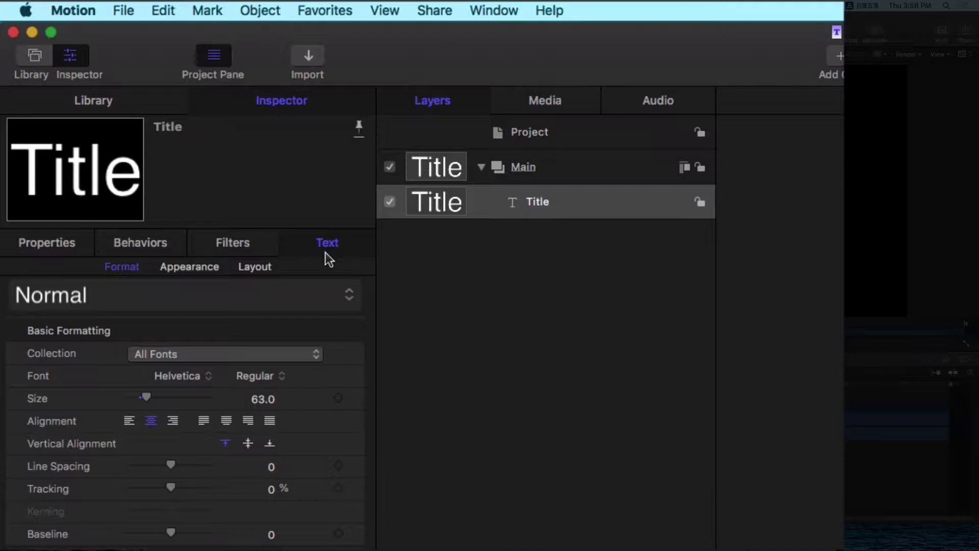
left_click(253, 267)
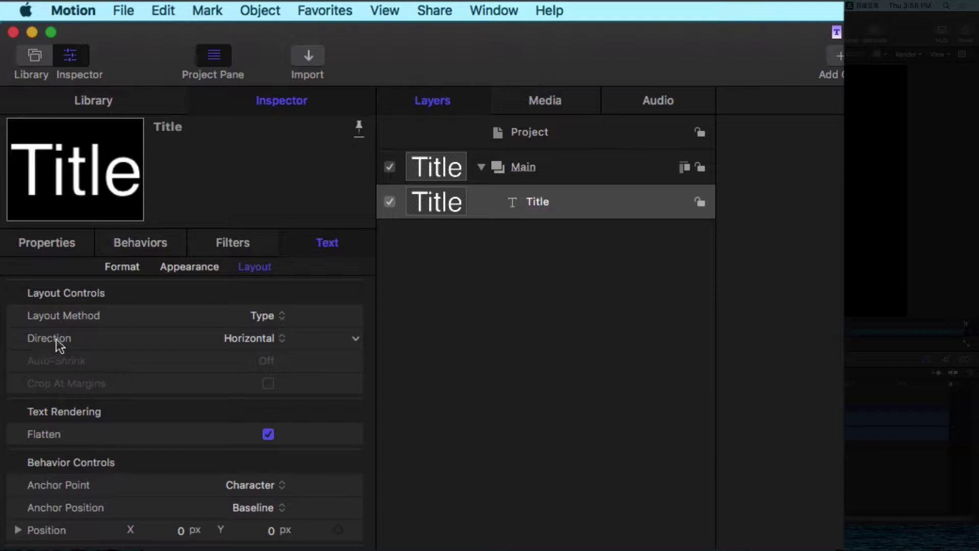
left_click(266, 344)
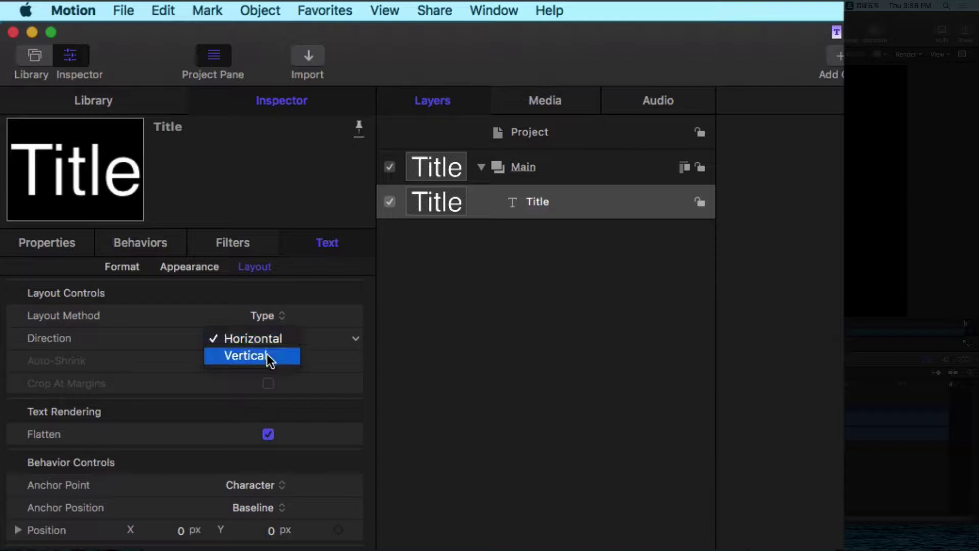
left_click(267, 356)
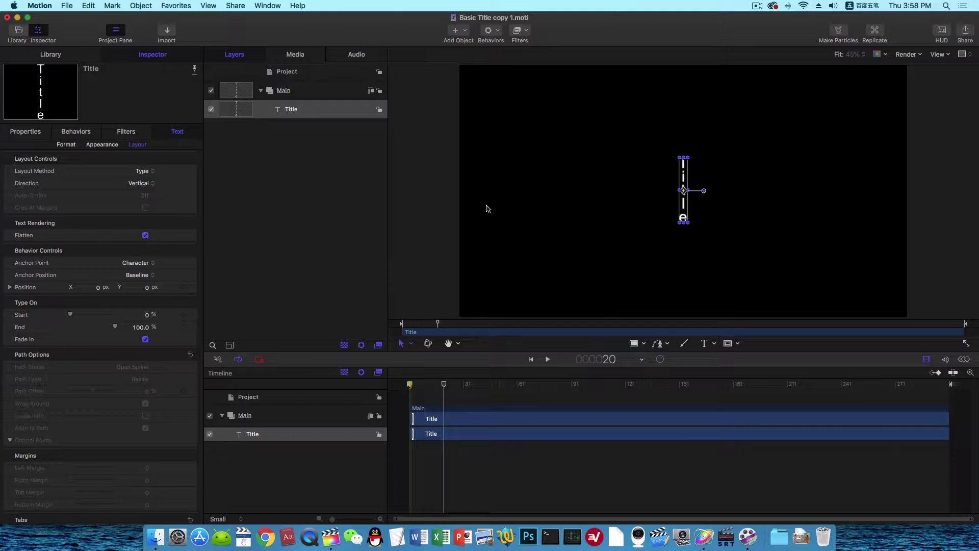
Save the title as a duplicate and publish it as the template 'Vertical subtitle'.
left_click(68, 6)
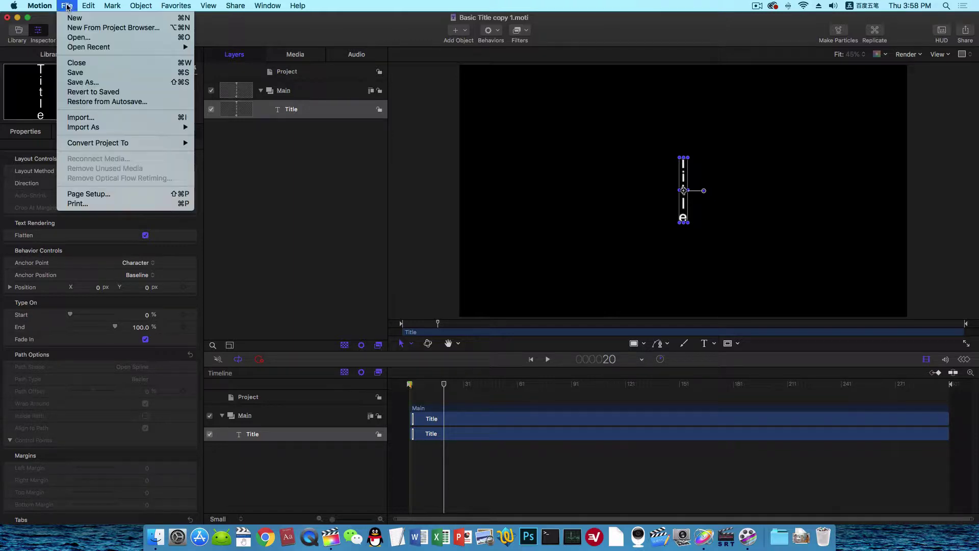
left_click(80, 76)
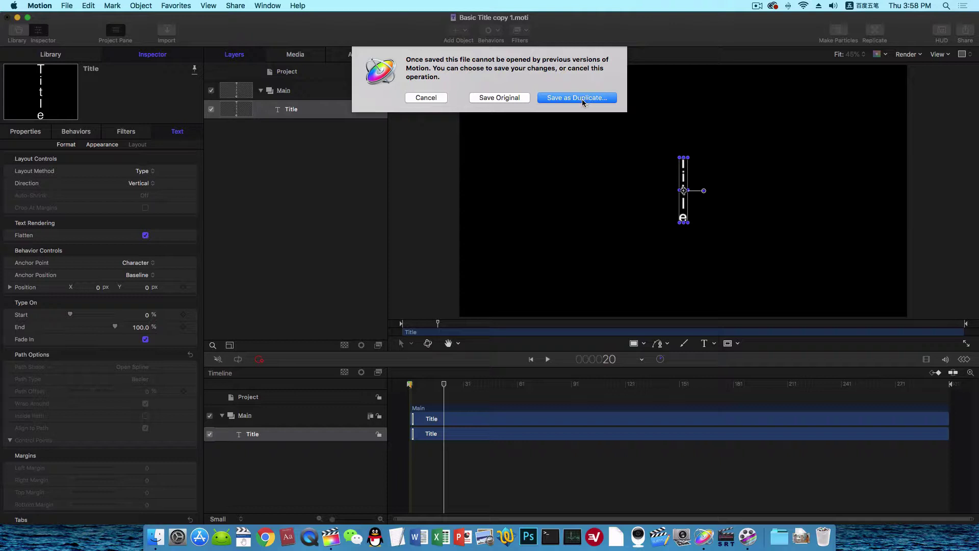
left_click(590, 102)
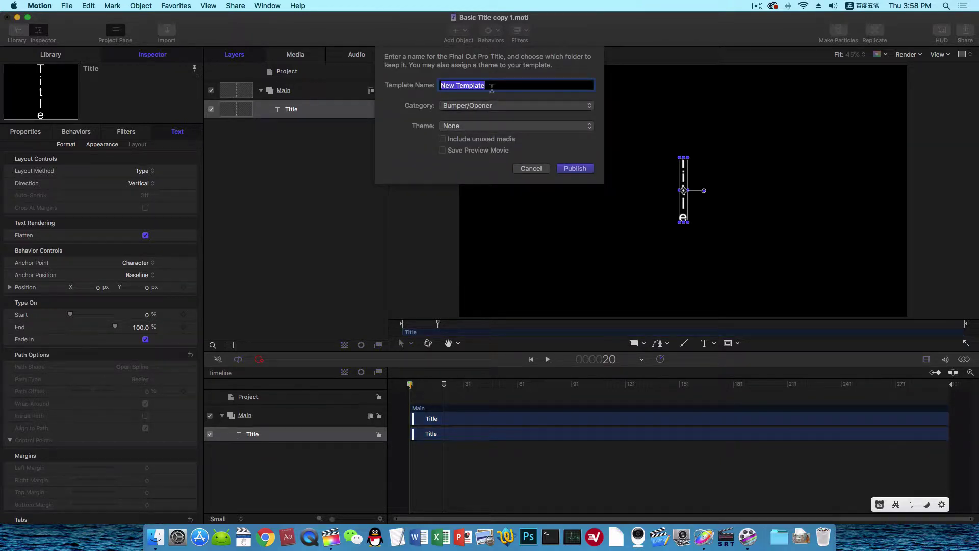
type("Vertical Ti")
key("BackSpace")
type("subtitle")
left_click(574, 169)
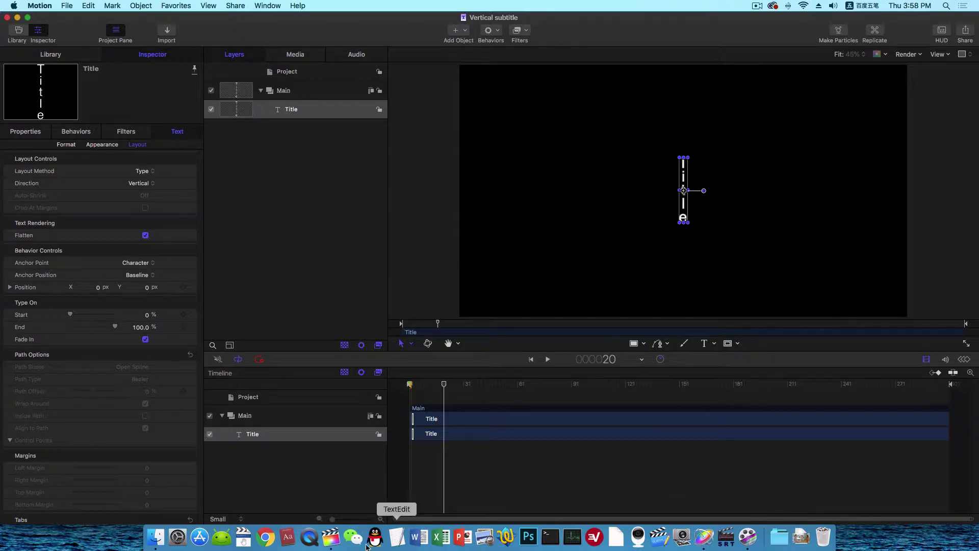
Back in Final Cut Pro, search titles for 'vertic' and place Vertical subtitle at 10:01.
left_click(330, 538)
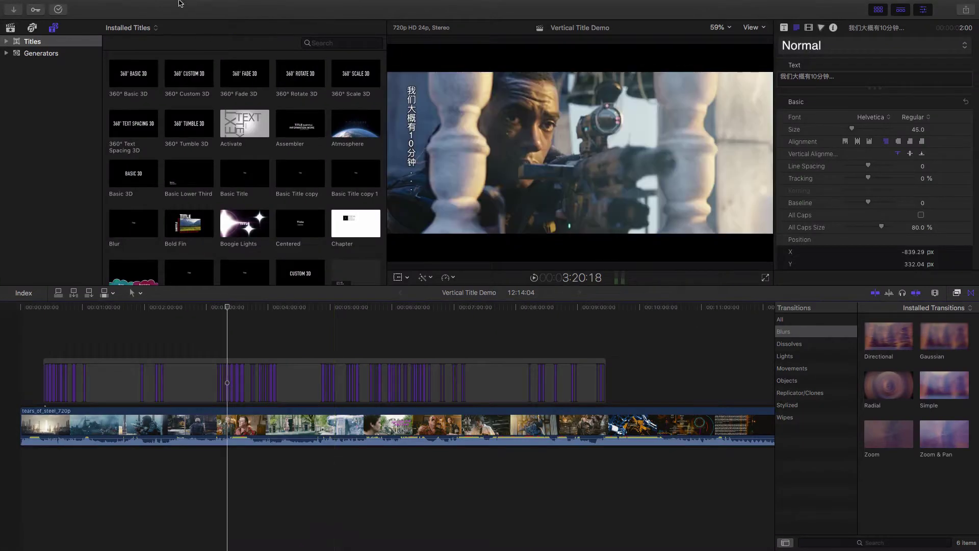
left_click(334, 41)
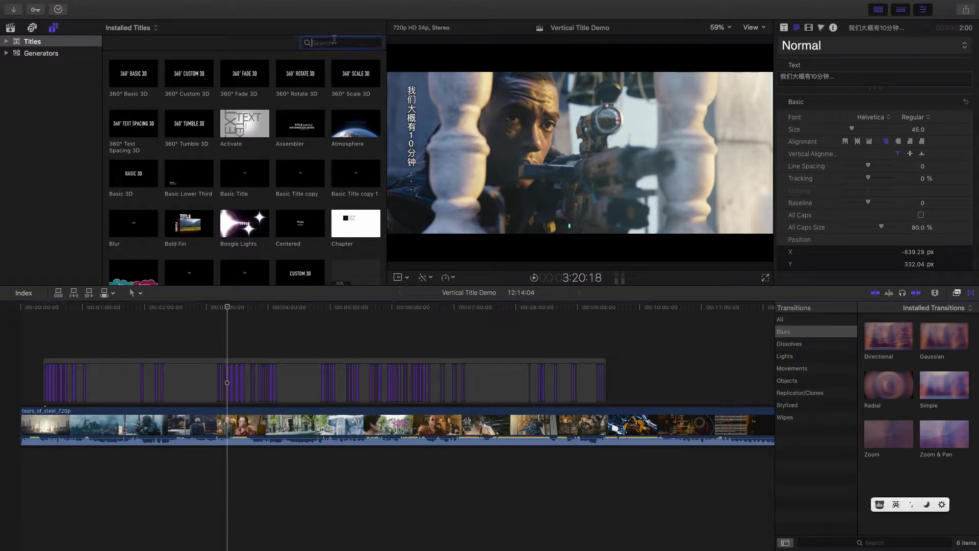
type("vertic")
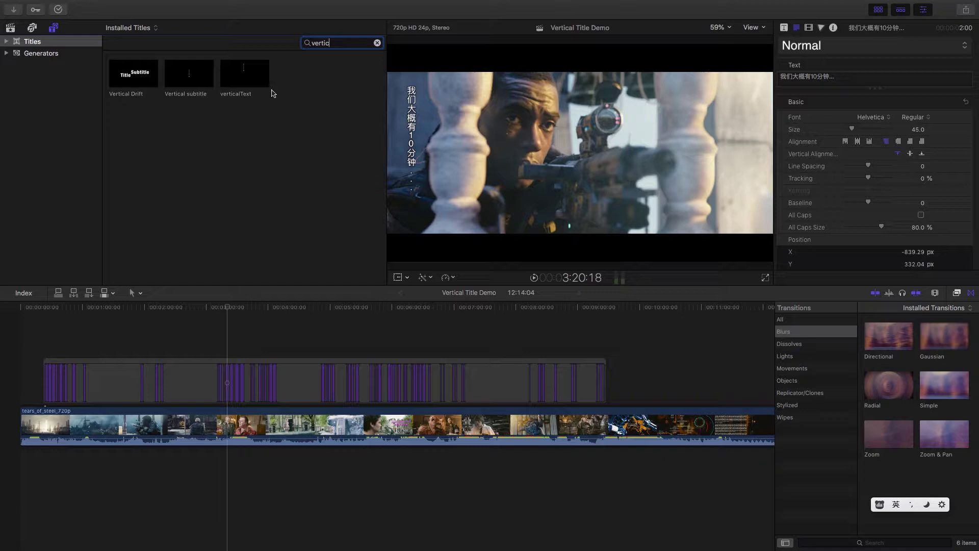
left_click(182, 73)
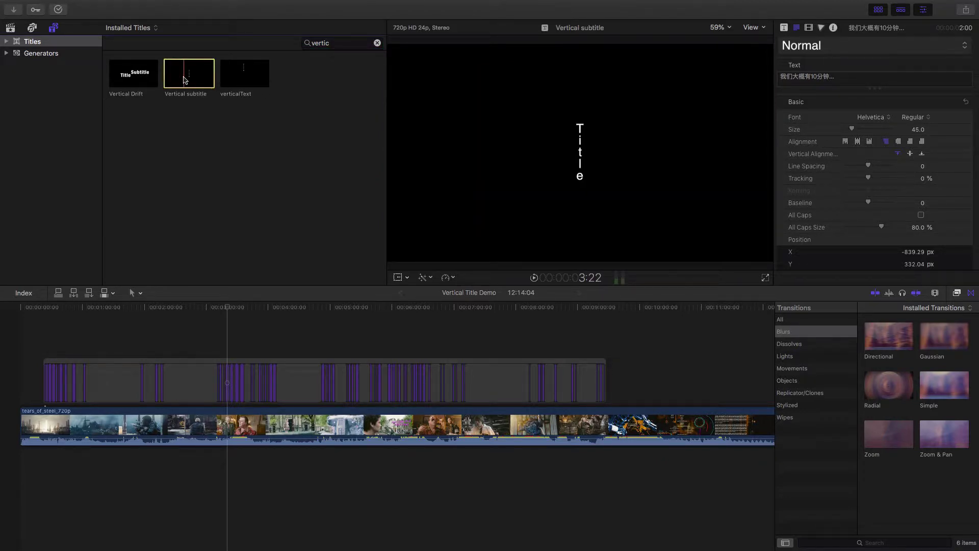
left_click_drag(185, 80, 637, 315)
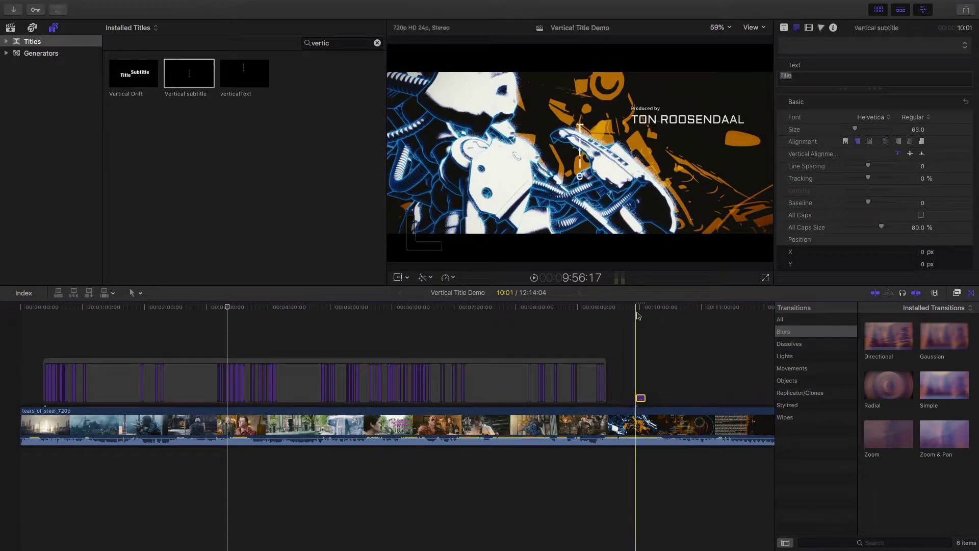
Delete the long purple connected clip and select the Vertical subtitle clip.
left_click(564, 363)
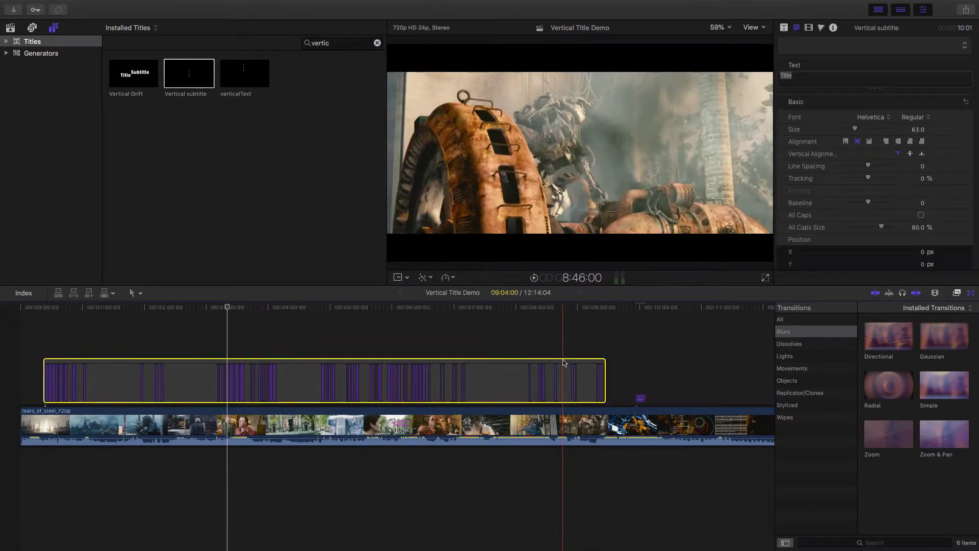
key("Delete")
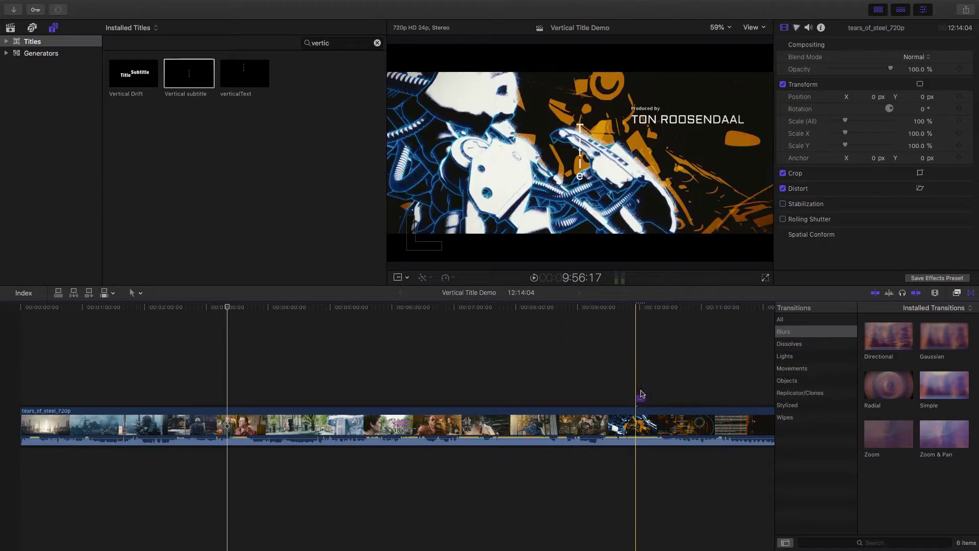
left_click(640, 396)
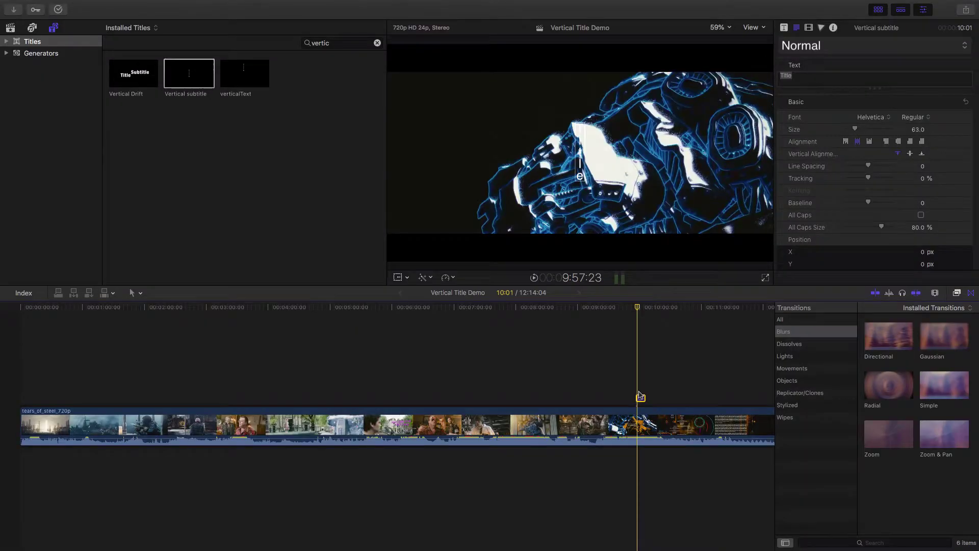
Move the vertical title to the frame's top-left and reduce its size to 51.
left_click(641, 367)
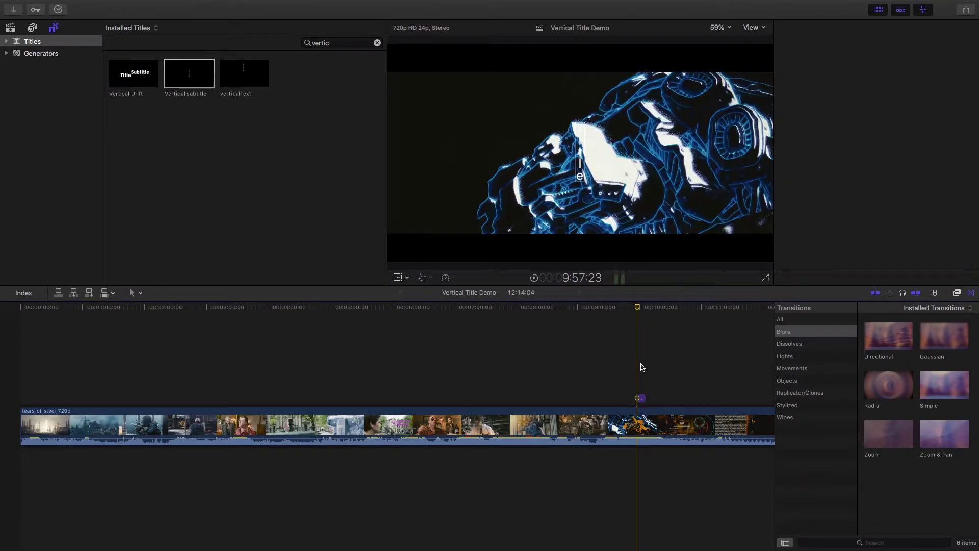
left_click(641, 398)
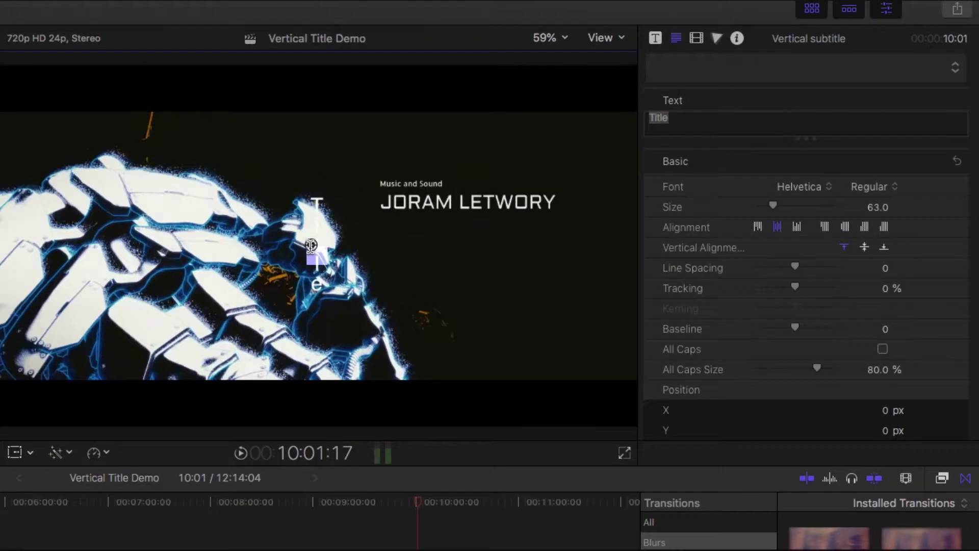
left_click_drag(311, 246, 30, 162)
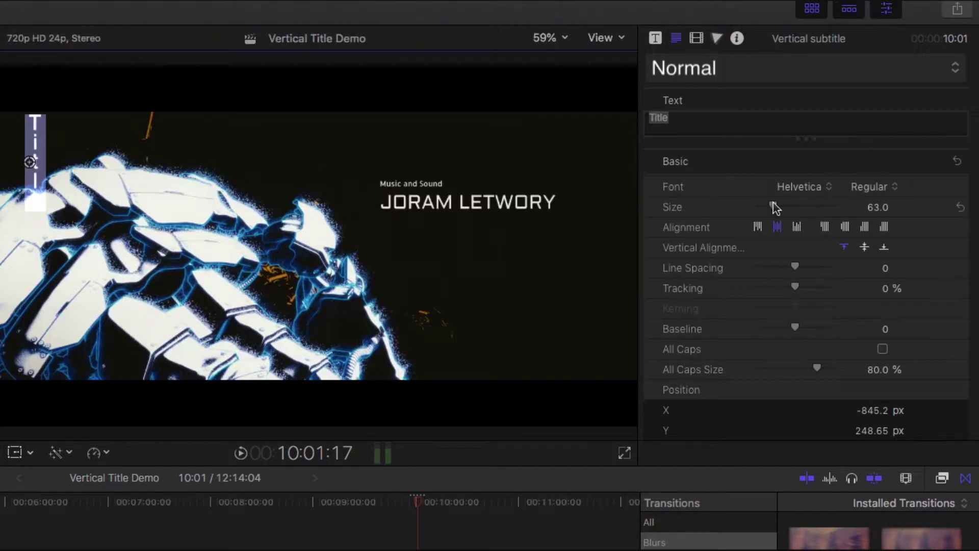
left_click_drag(773, 207, 769, 208)
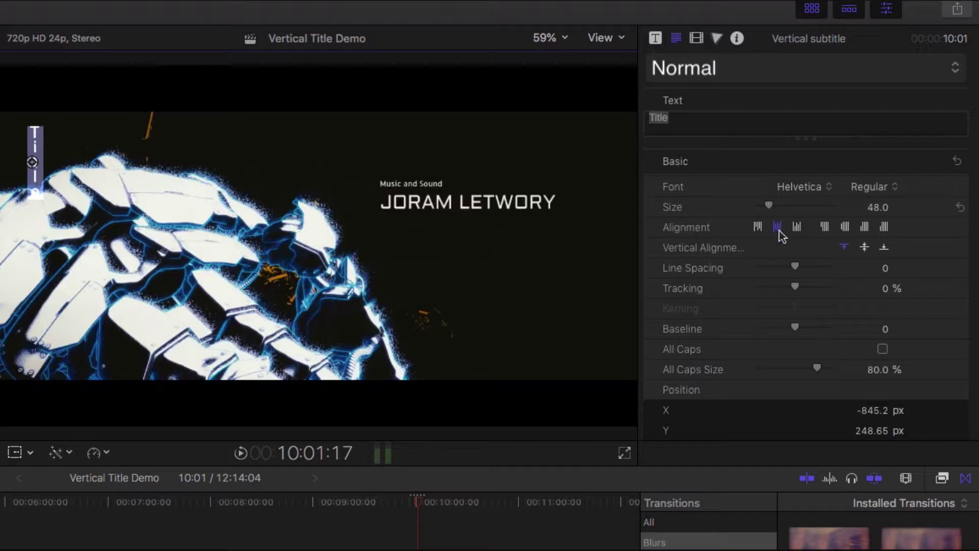
Change the title text's alignment and raise it higher in the frame.
left_click(822, 225)
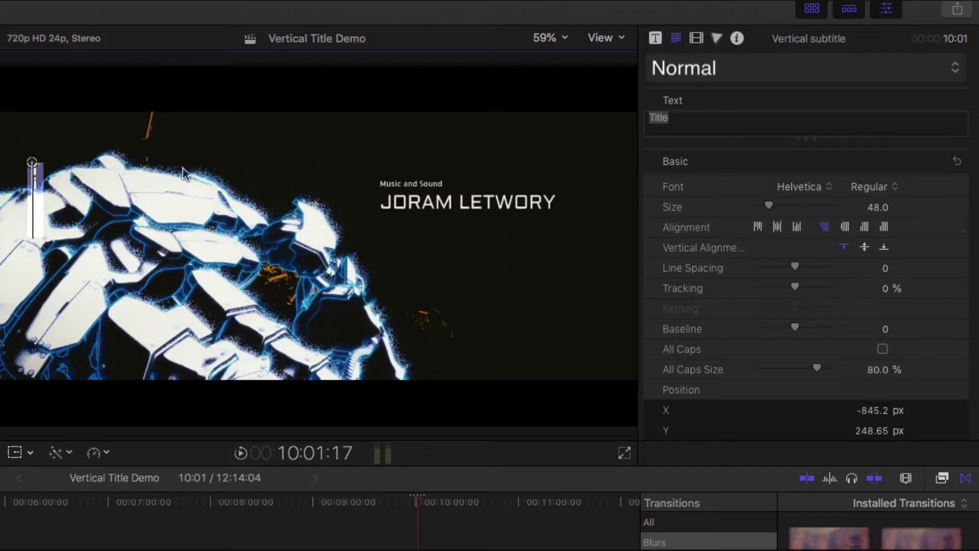
left_click_drag(31, 162, 26, 118)
scroll(837, 346, "down", 10)
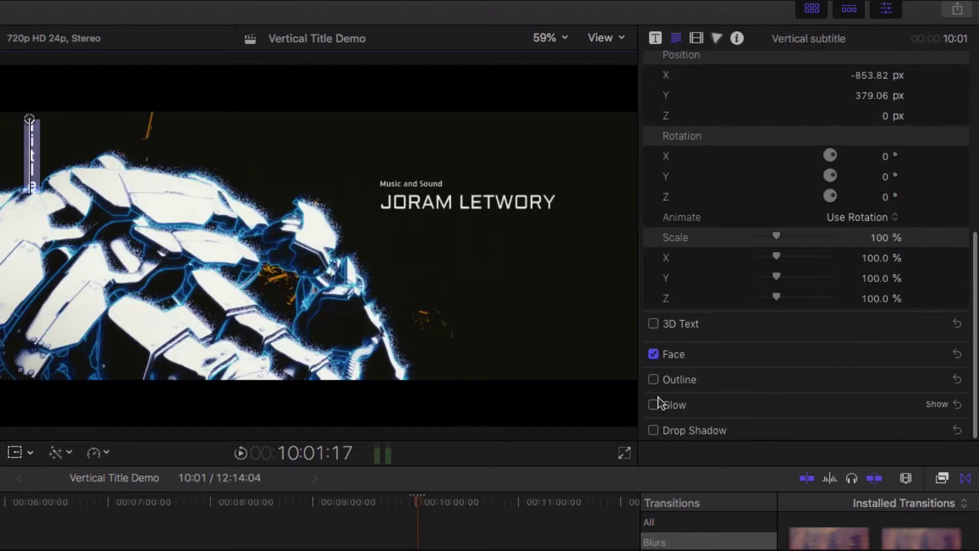
Give the title text a near-black outline with width 4.0.
left_click(654, 379)
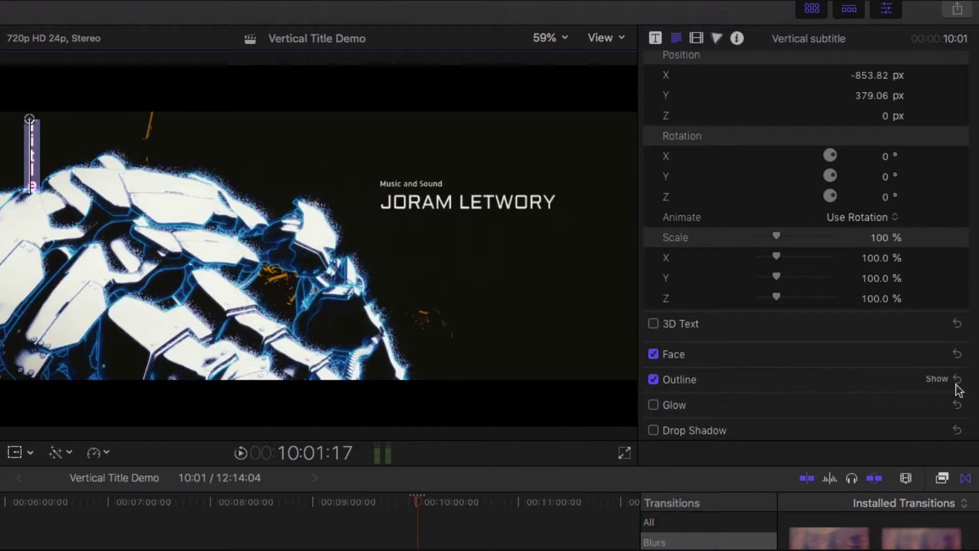
left_click(938, 378)
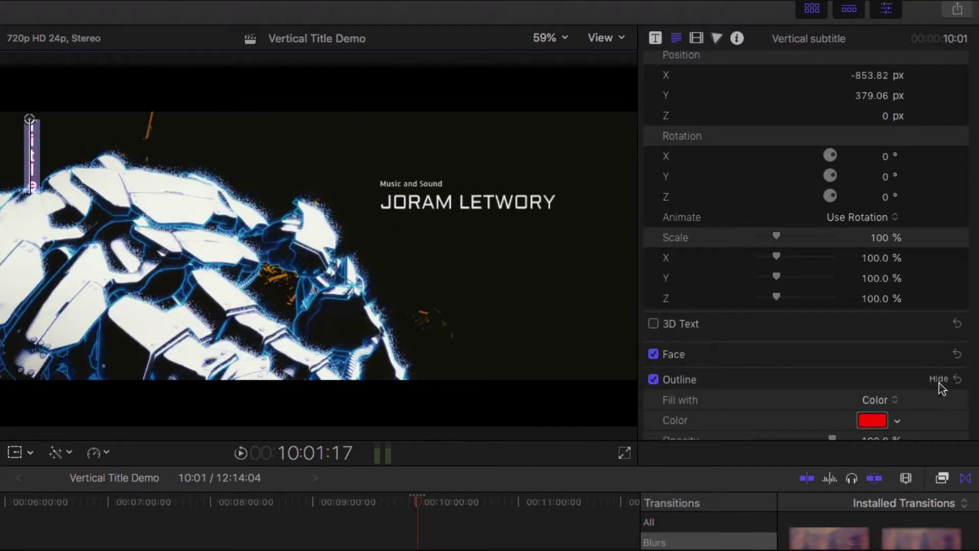
left_click(897, 420)
left_click(922, 438)
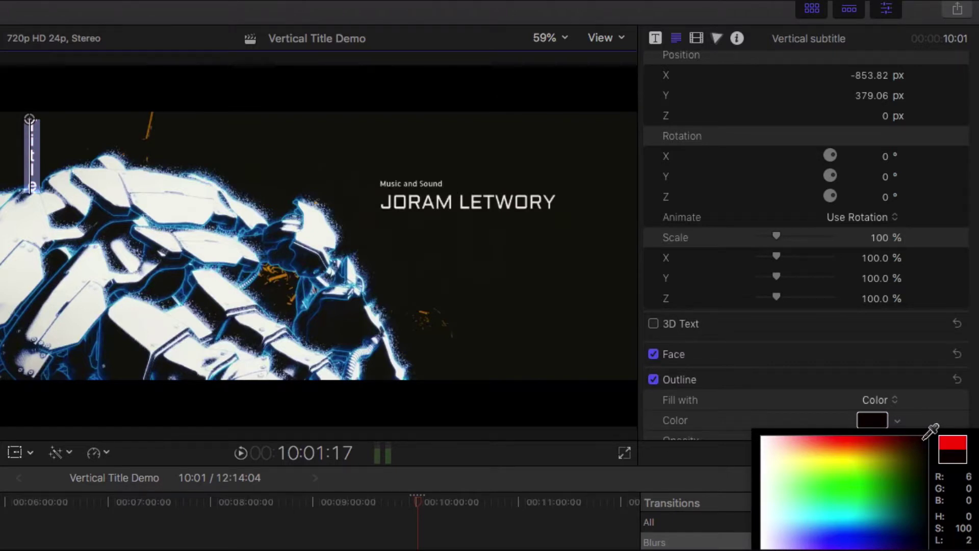
left_click(870, 323)
scroll(869, 323, "down", 5)
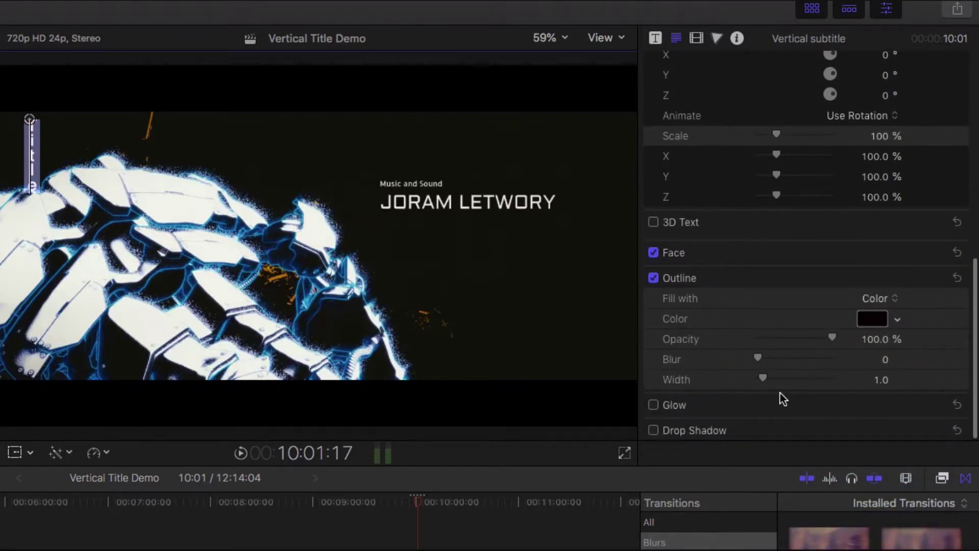
mouse_move(874, 383)
left_mouse_down()
mouse_move(887, 380)
mouse_move(875, 385)
left_mouse_up()
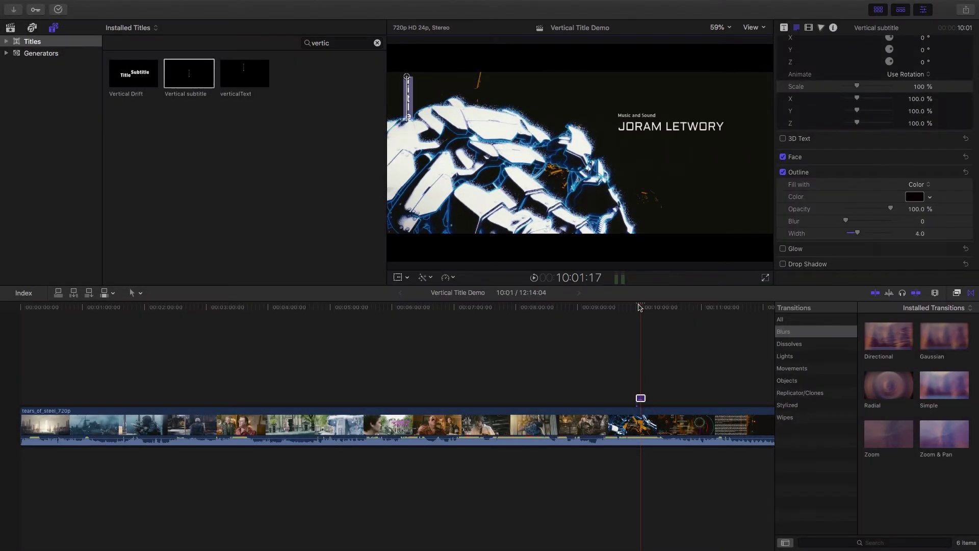
Export the Vertical Title Demo project from the library as XML into Demo Files.
left_click(639, 306)
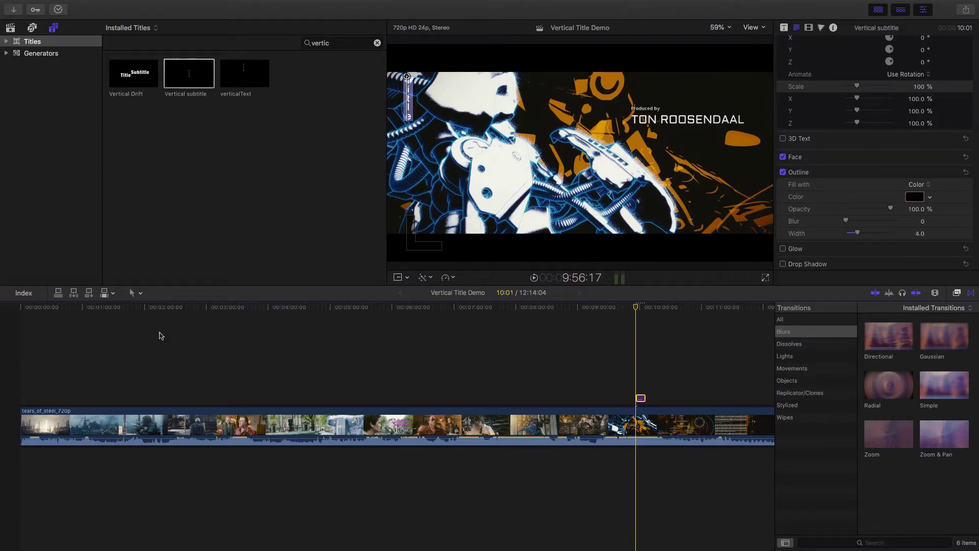
left_click(11, 28)
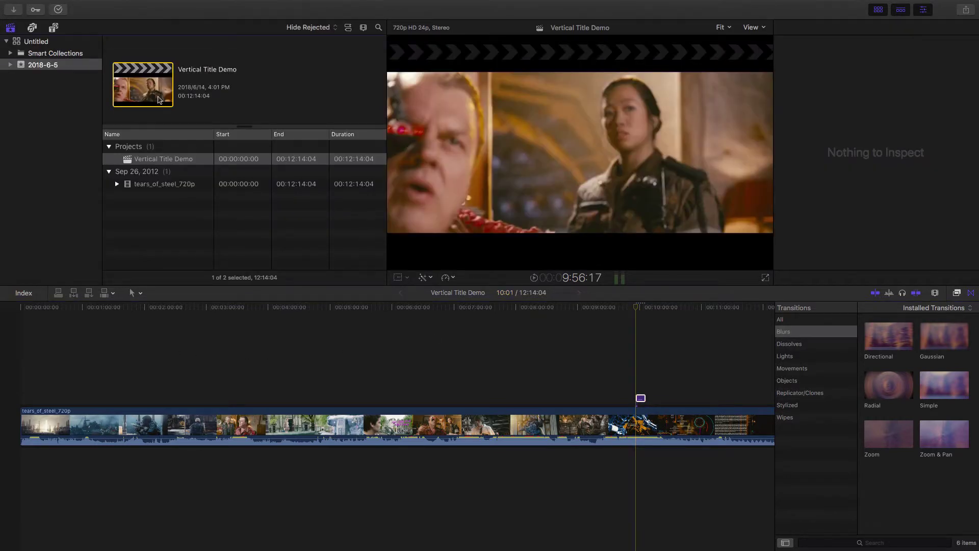
left_click(139, 89)
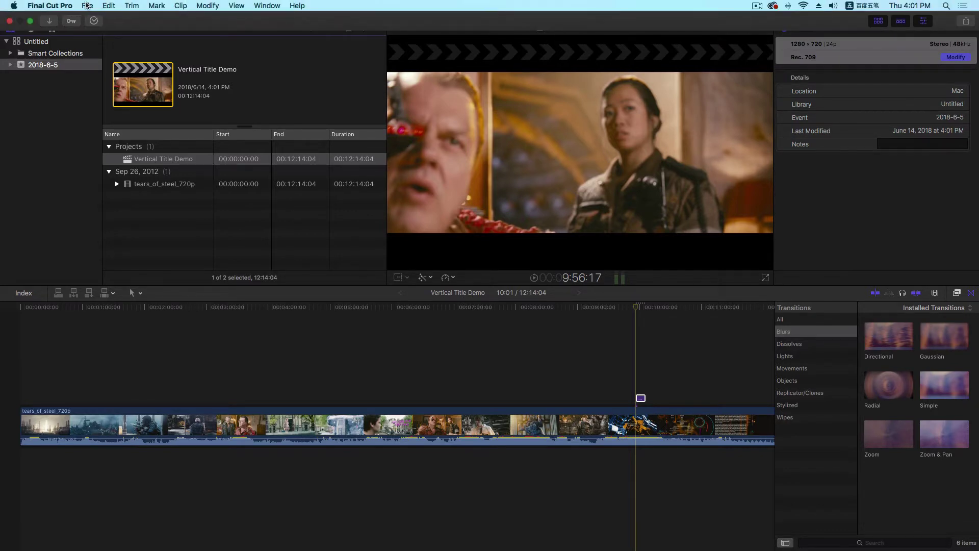
left_click(87, 5)
left_click(131, 99)
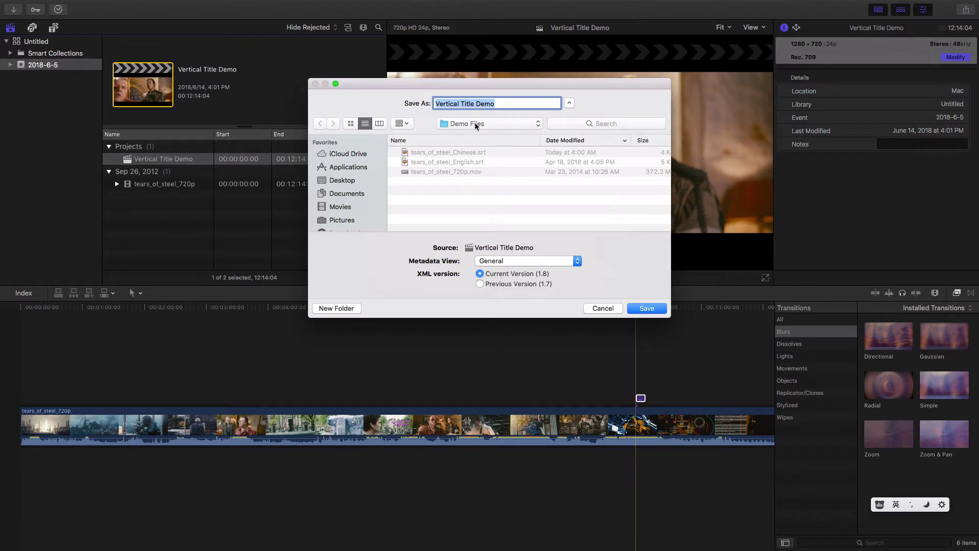
left_click(647, 308)
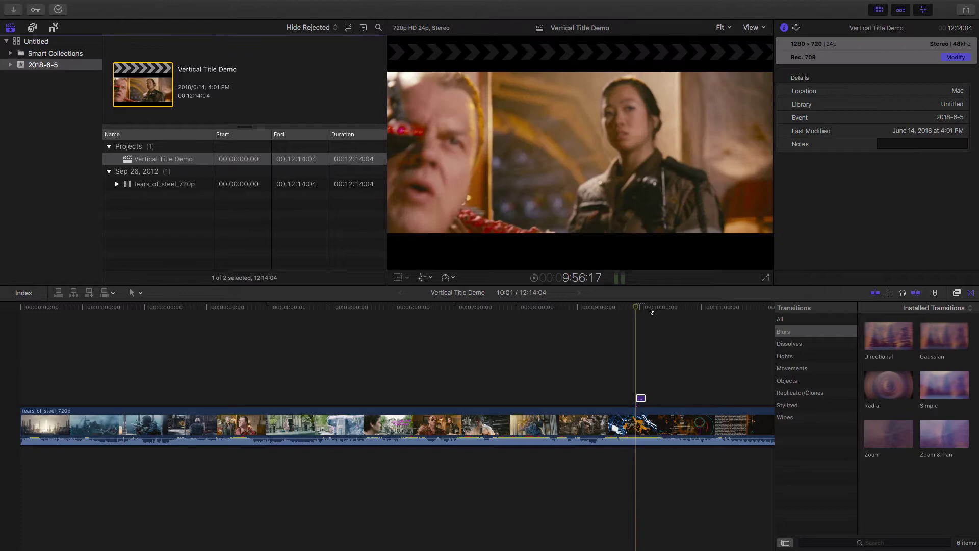
Launch FinalSRT and load tears_of_steel_Chinese.srt as the subtitle source.
mouse_move(595, 539)
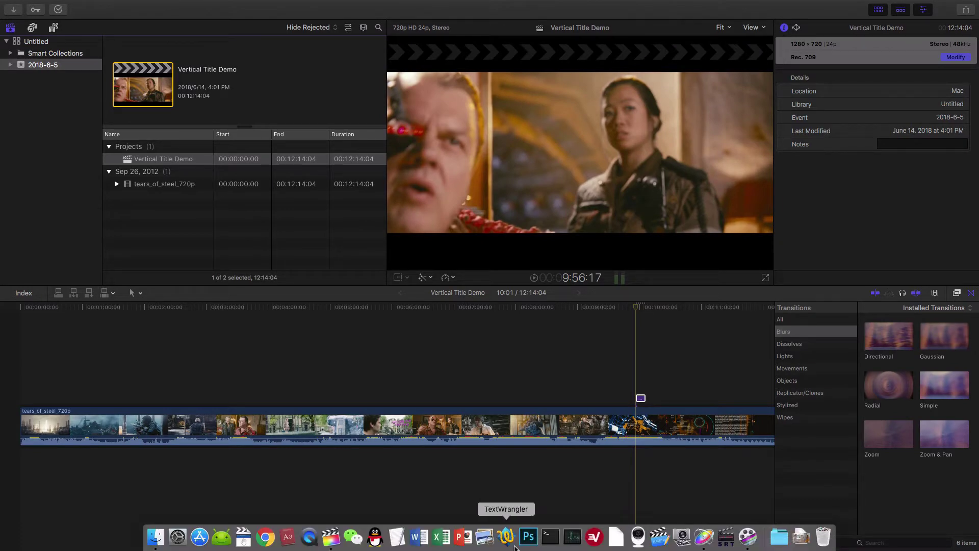
left_click(726, 541)
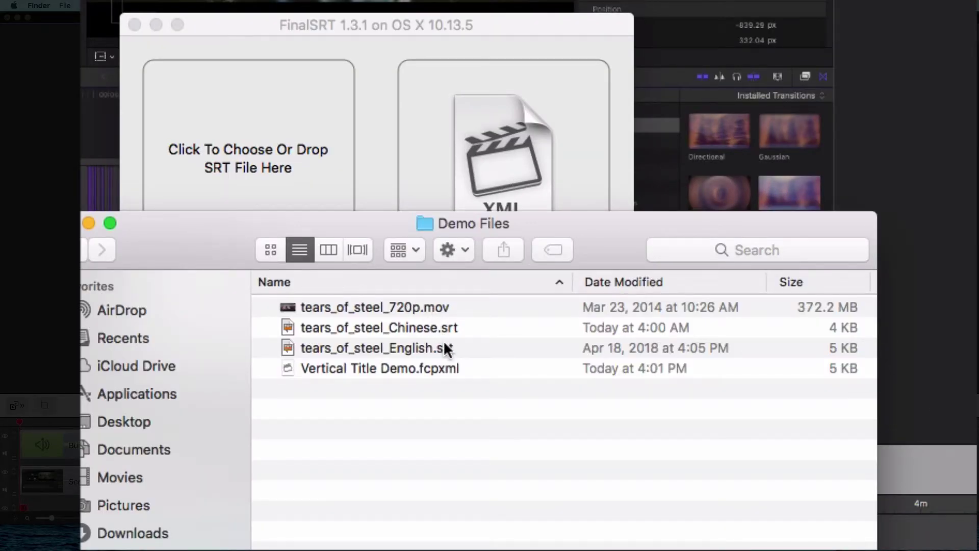
left_click_drag(439, 346, 273, 149)
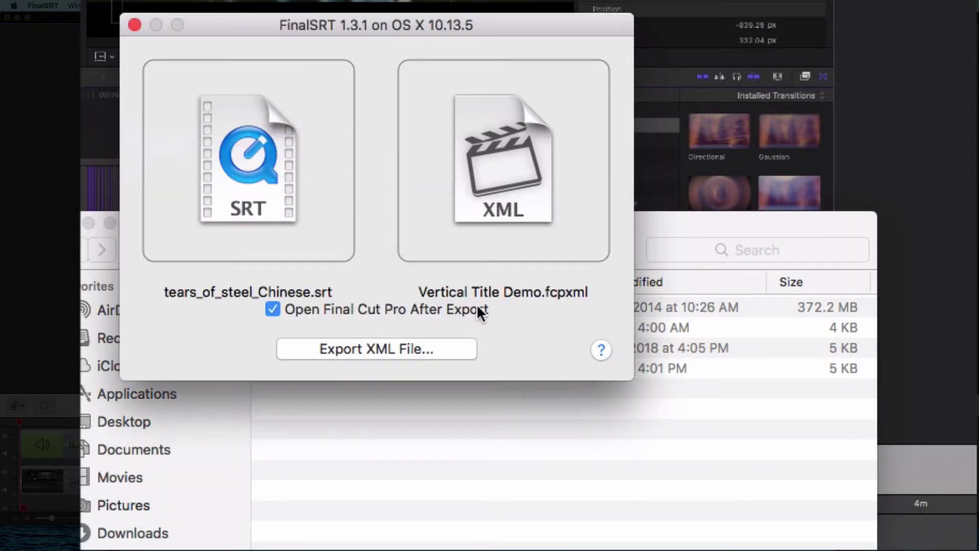
Add Vertical Title Demo.fcpxml as the target and export the combined XML into Demo Files.
left_click(584, 476)
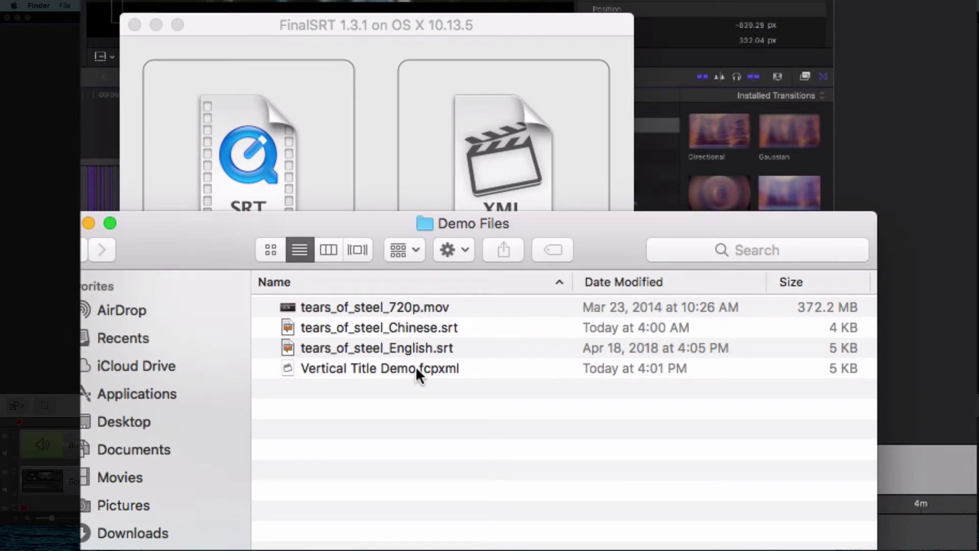
left_click_drag(415, 366, 501, 138)
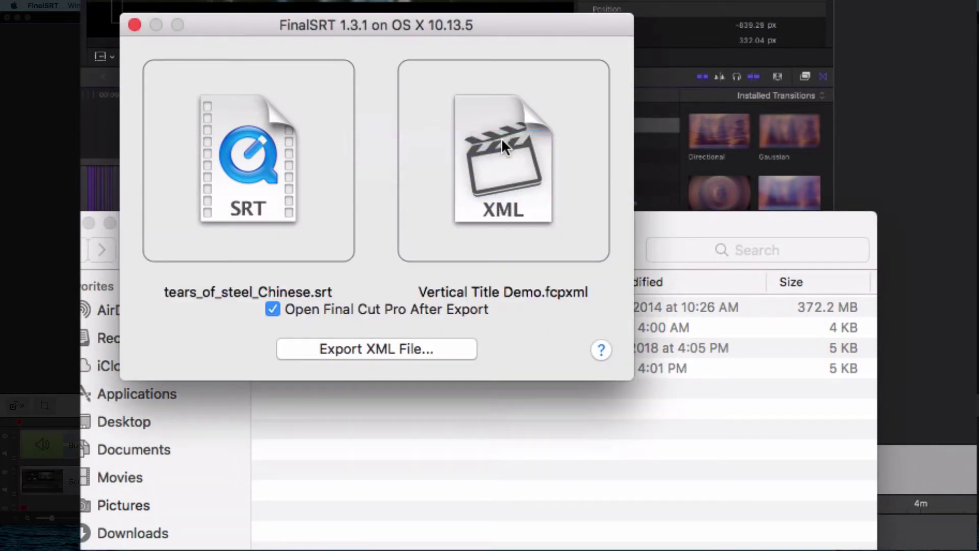
left_click(399, 344)
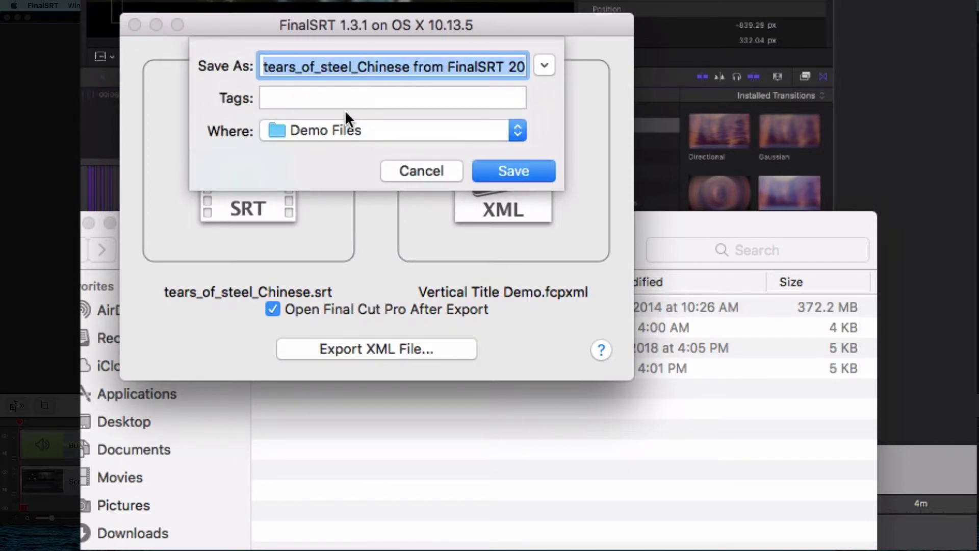
left_click(522, 173)
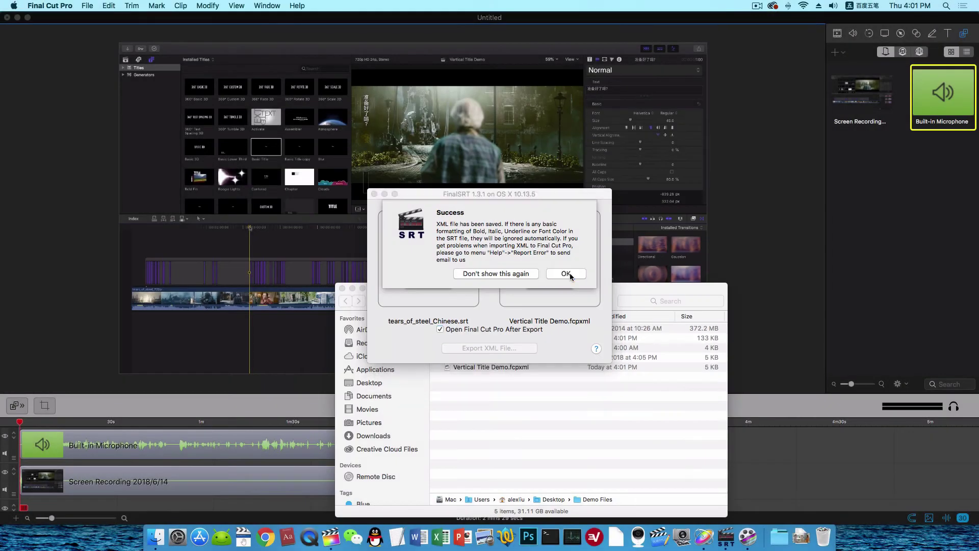
Import the FinalSRT XML into the Untitled library, keeping both the existing and new projects.
left_click(570, 274)
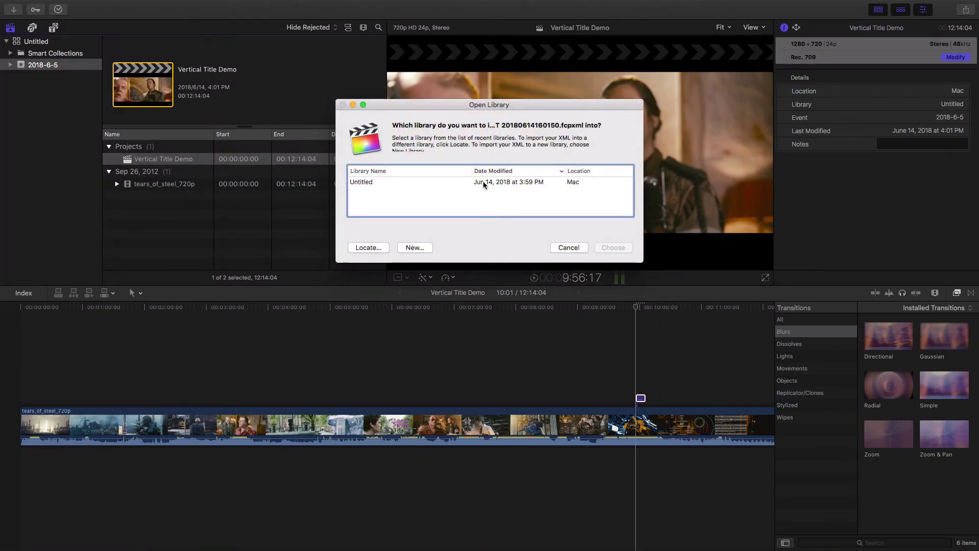
left_click(361, 152)
double_click(402, 183)
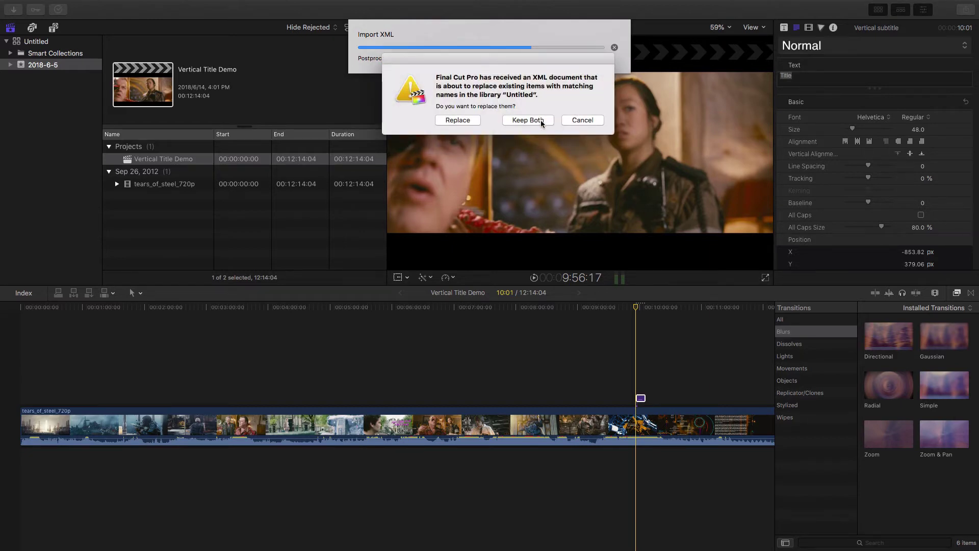
left_click(540, 120)
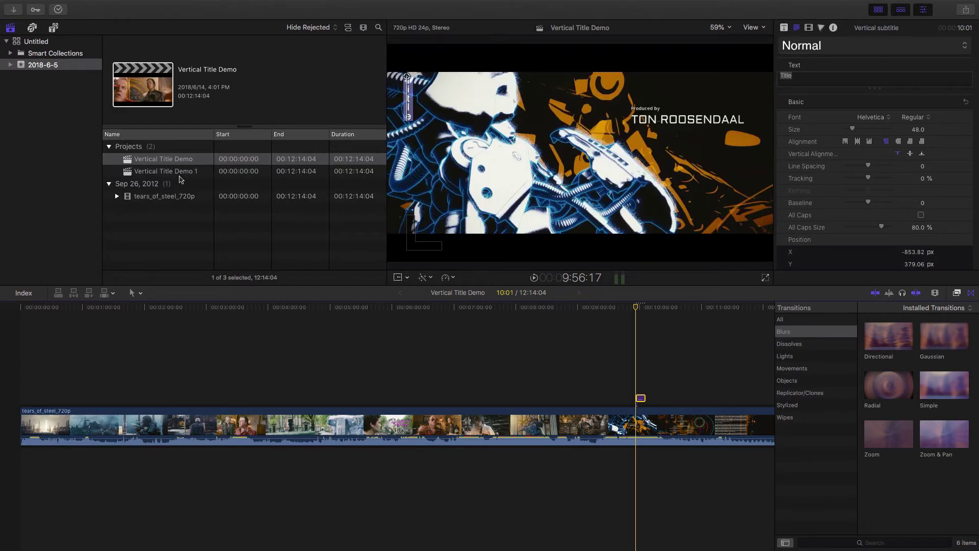
Open Vertical Title Demo 1, select an early vertical Chinese subtitle, and play it full screen.
double_click(179, 175)
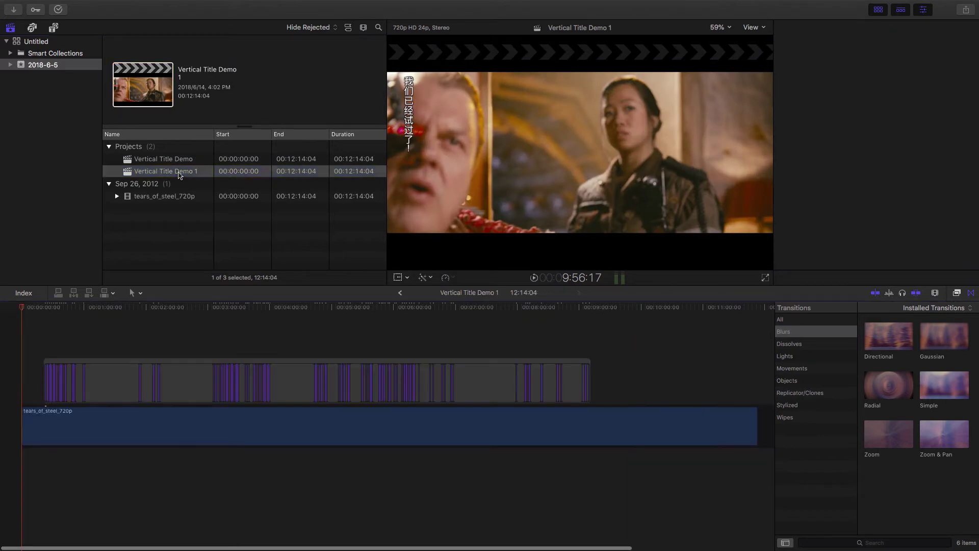
left_click(49, 308)
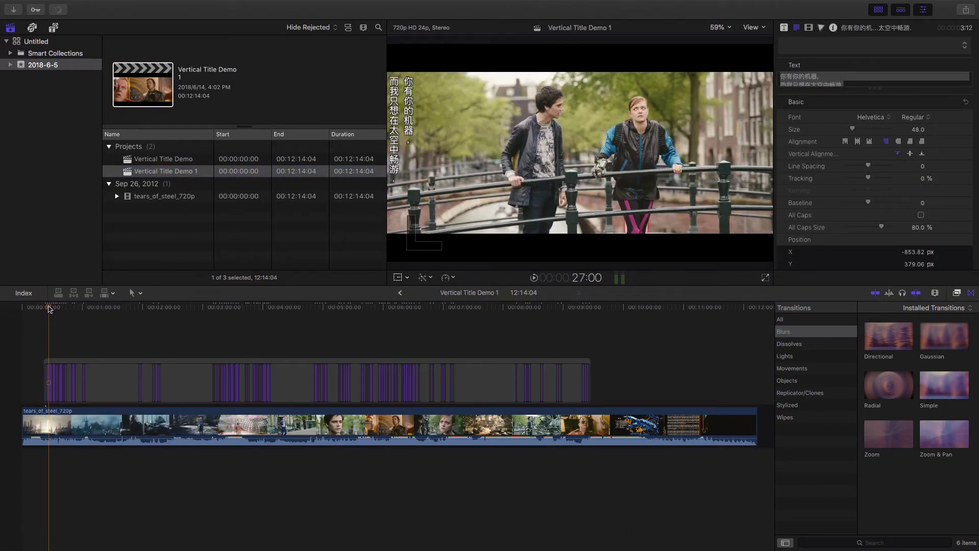
left_click(398, 95)
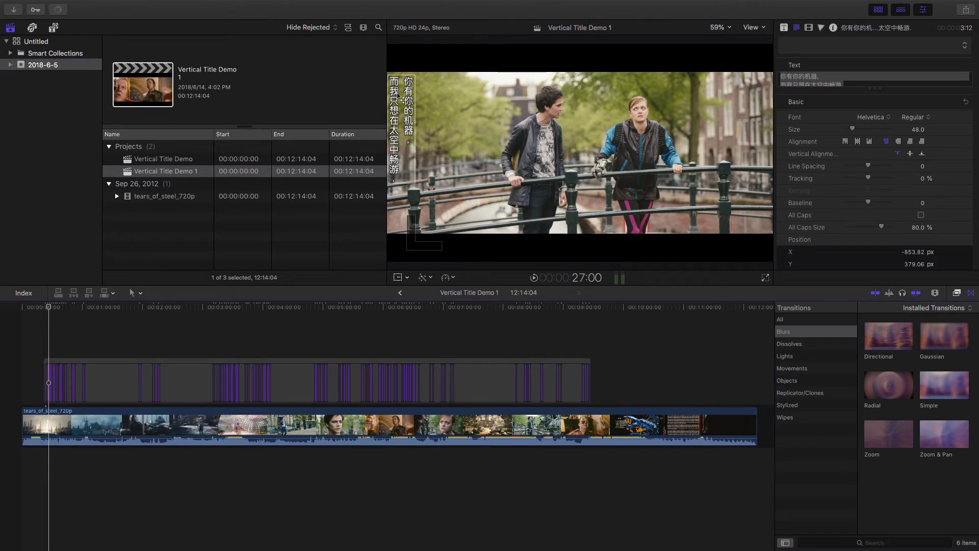
key("space")
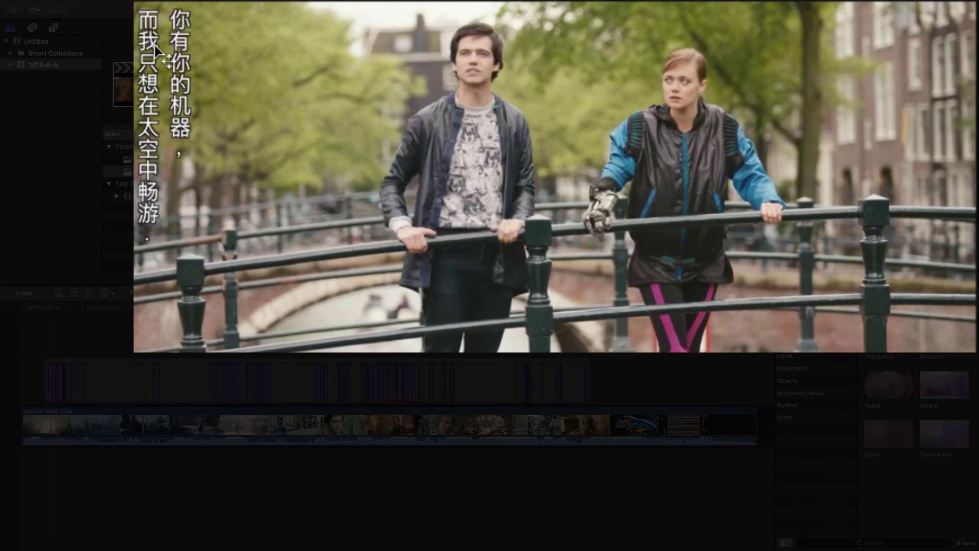